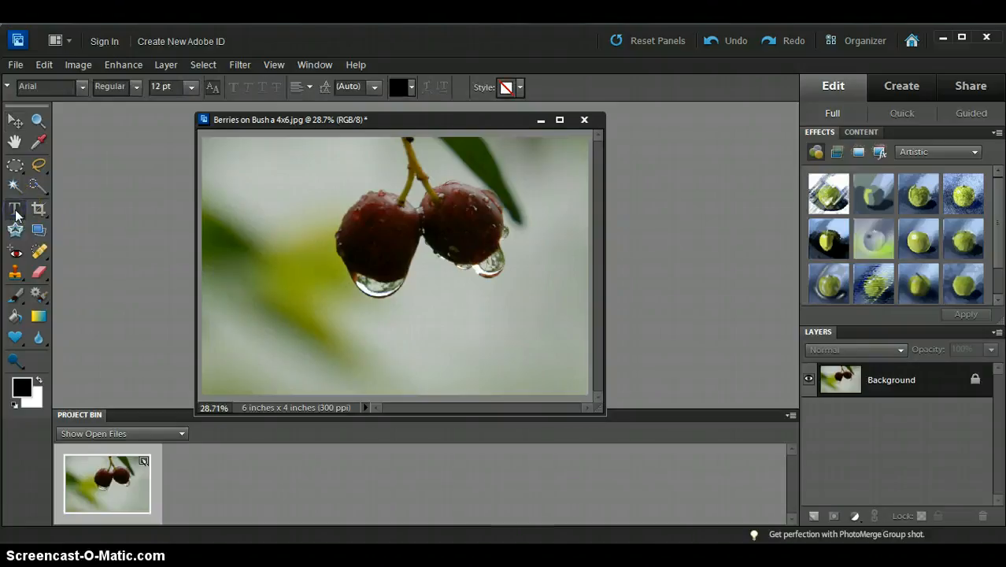
Activate the Horizontal Type tool with the Arial font in the Regular style
click(15, 211)
click(21, 222)
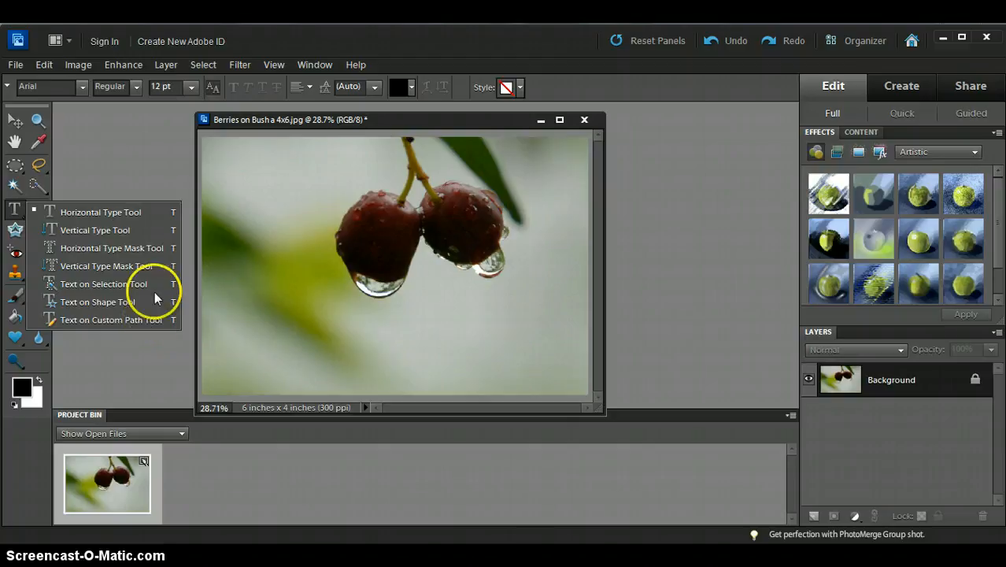
click(96, 214)
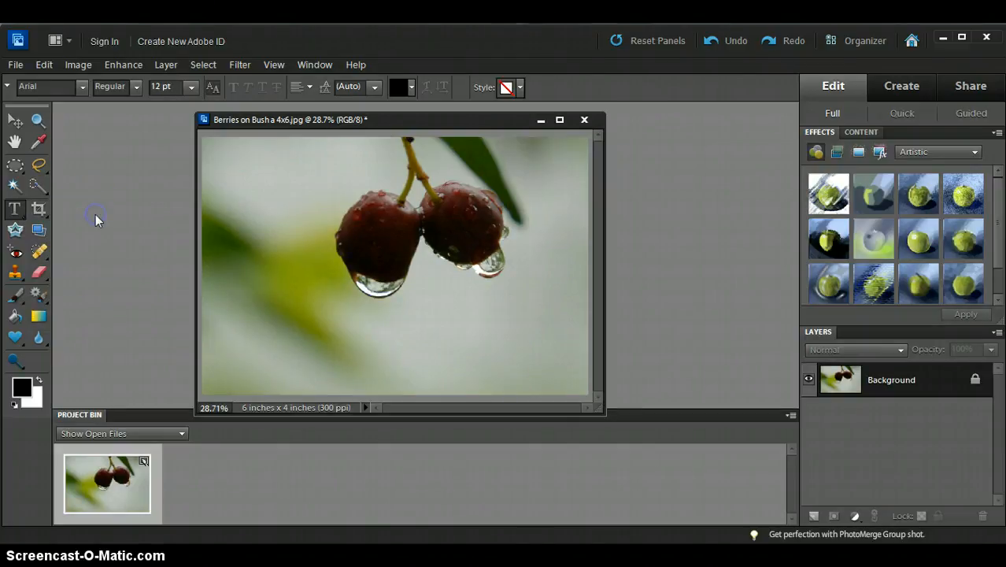
click(82, 86)
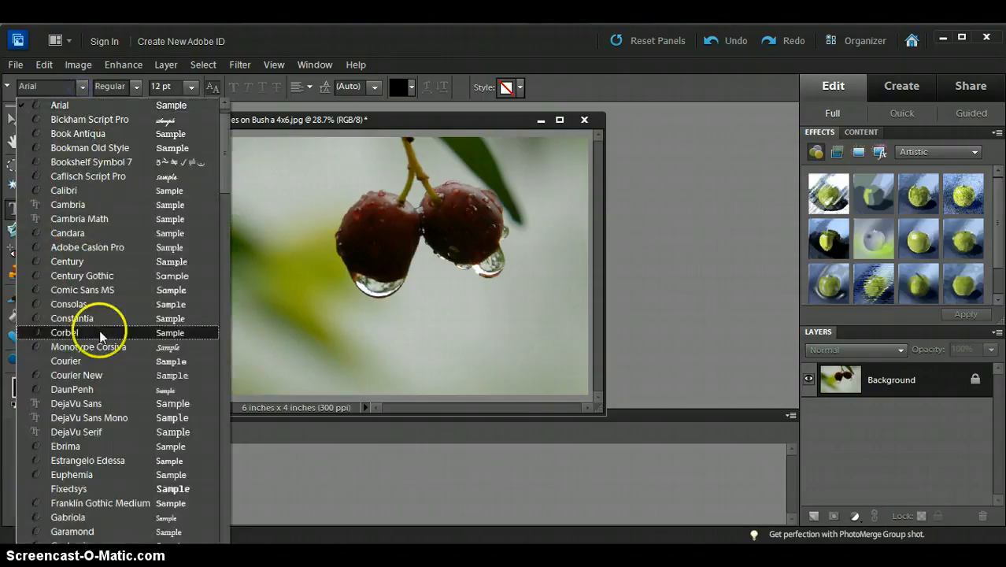
click(77, 107)
click(136, 87)
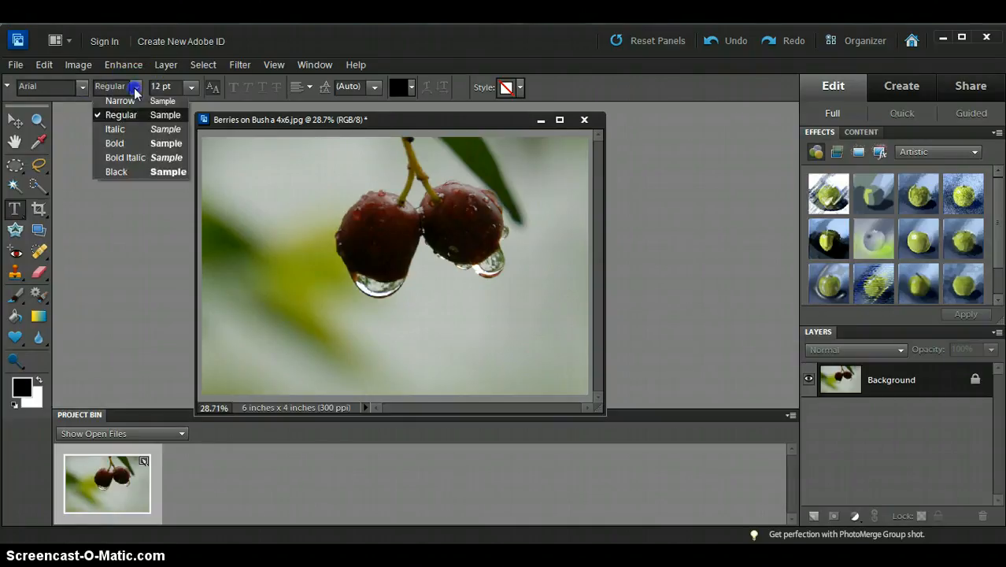
drag(135, 88, 134, 168)
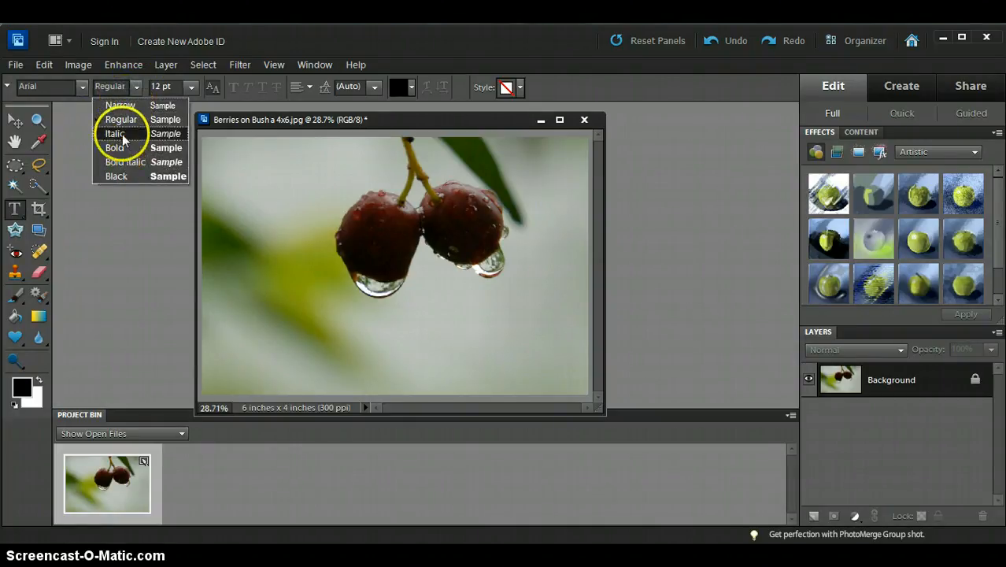
mouse_move(129, 136)
mouse_down()
mouse_move(115, 113)
mouse_move(137, 122)
mouse_up()
click(198, 90)
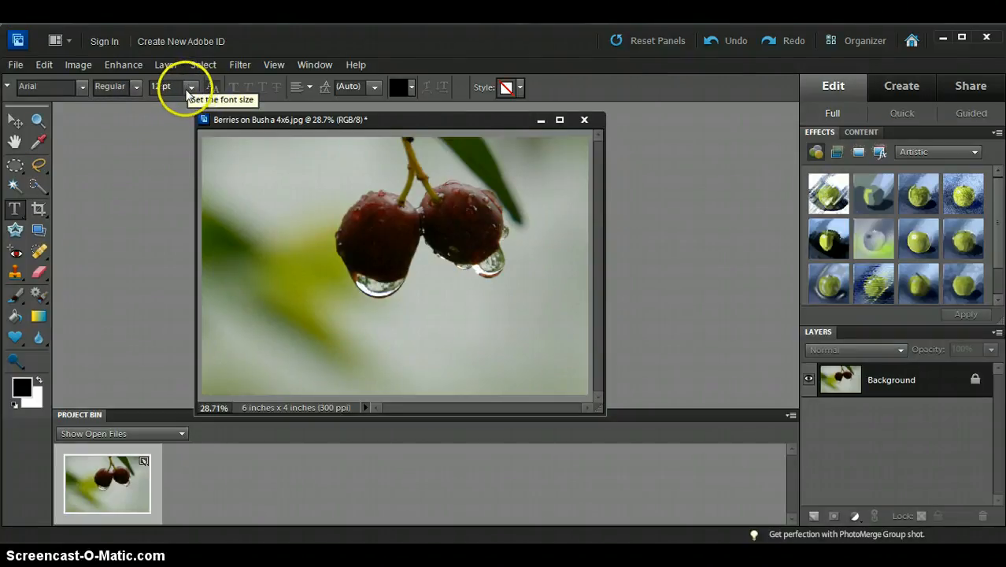
click(191, 90)
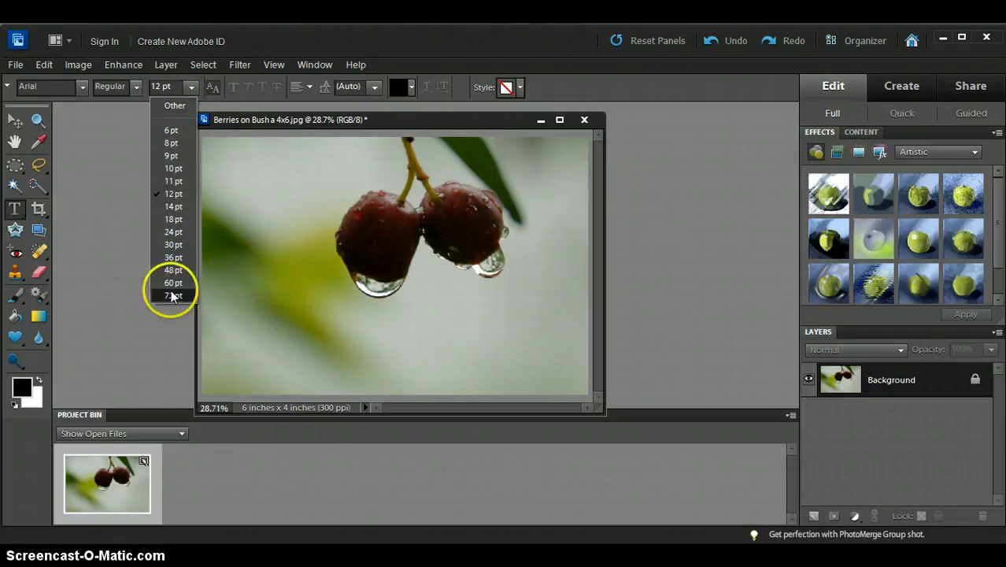
click(187, 87)
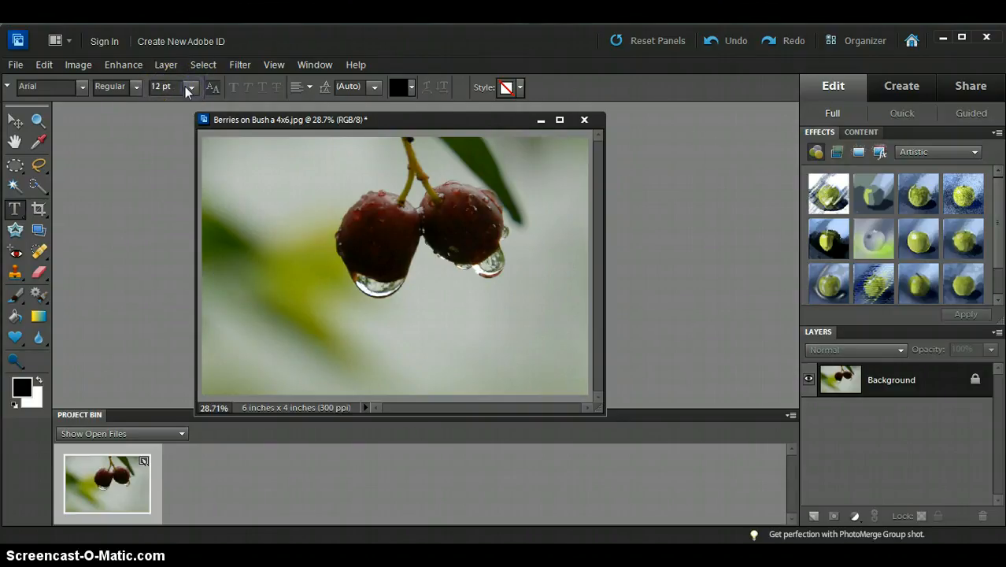
click(308, 87)
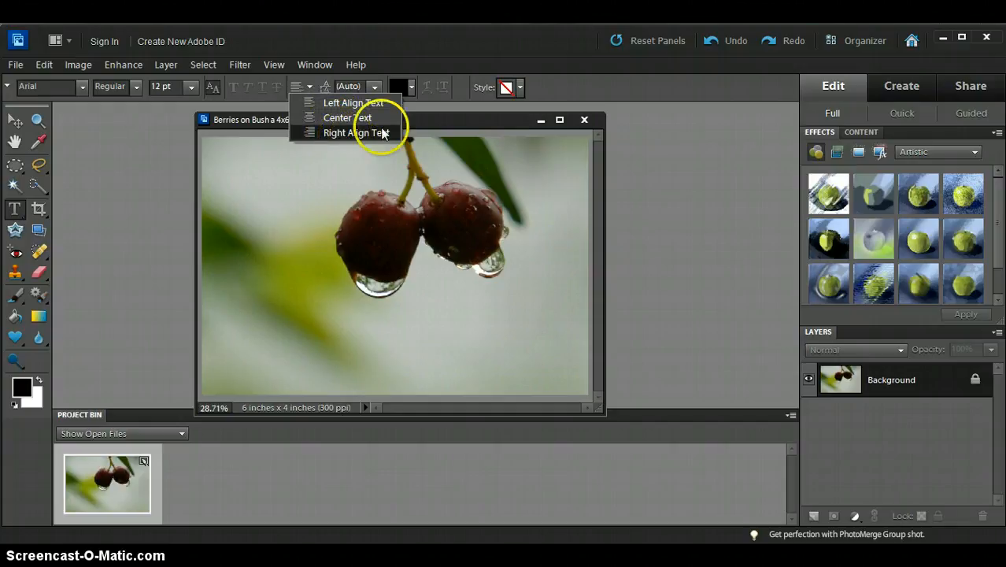
Set the text color to the custom dark blue 071863
click(410, 87)
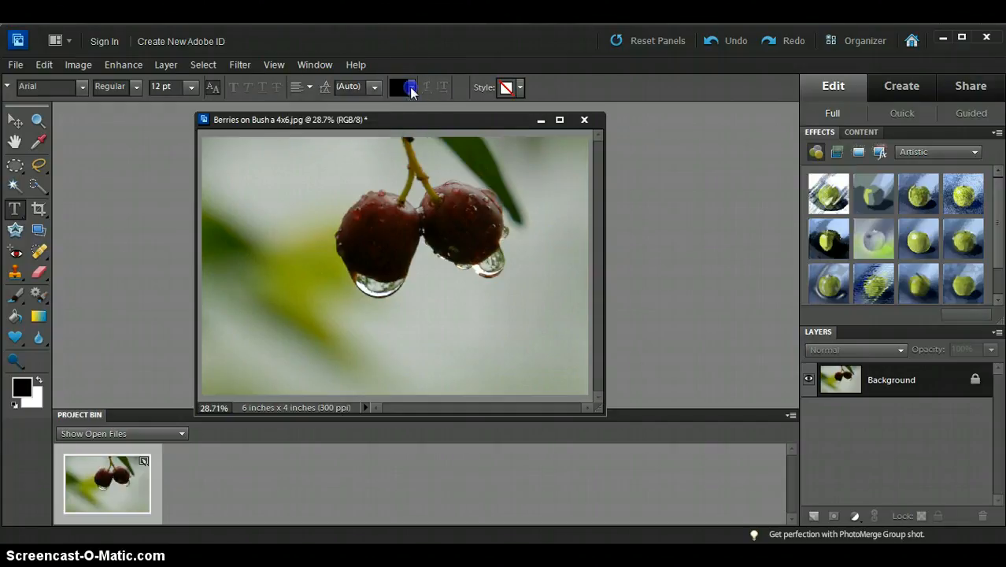
click(414, 86)
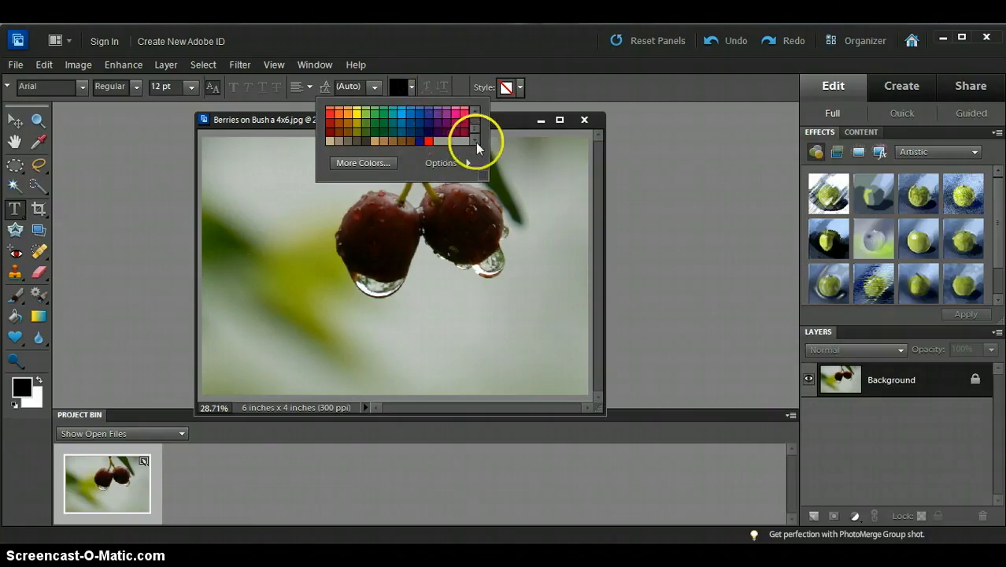
drag(474, 131, 474, 129)
click(361, 162)
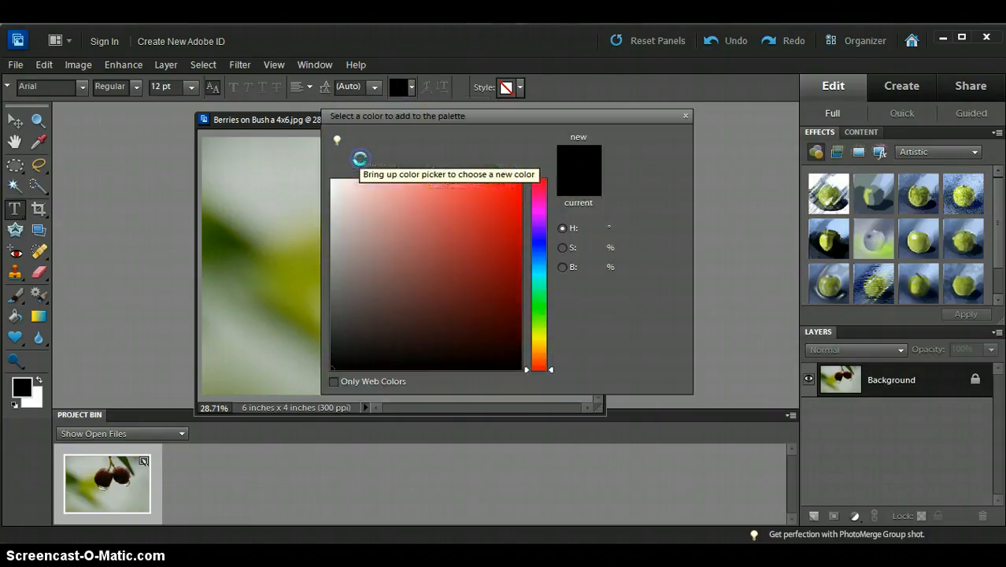
click(541, 305)
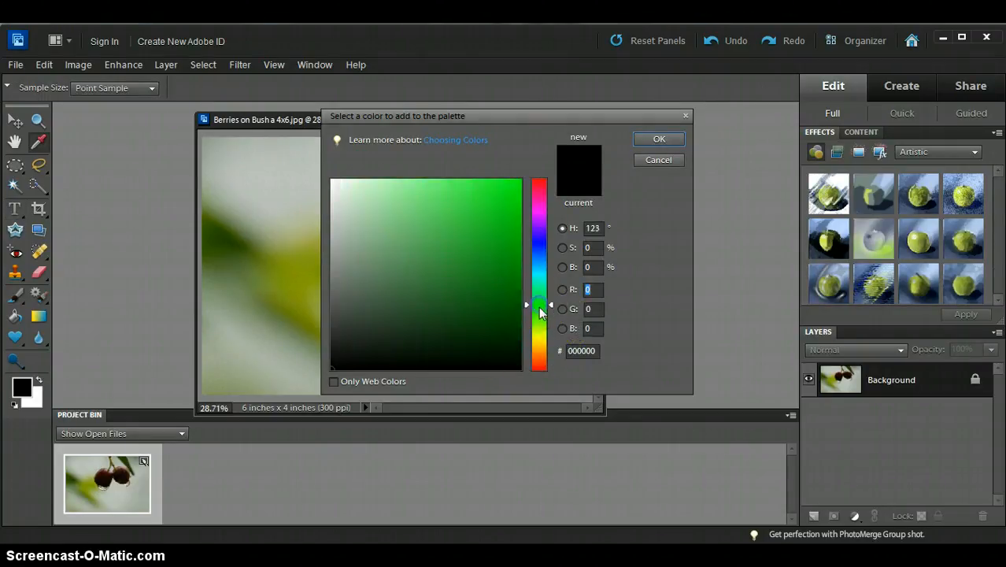
drag(543, 321, 538, 249)
click(507, 293)
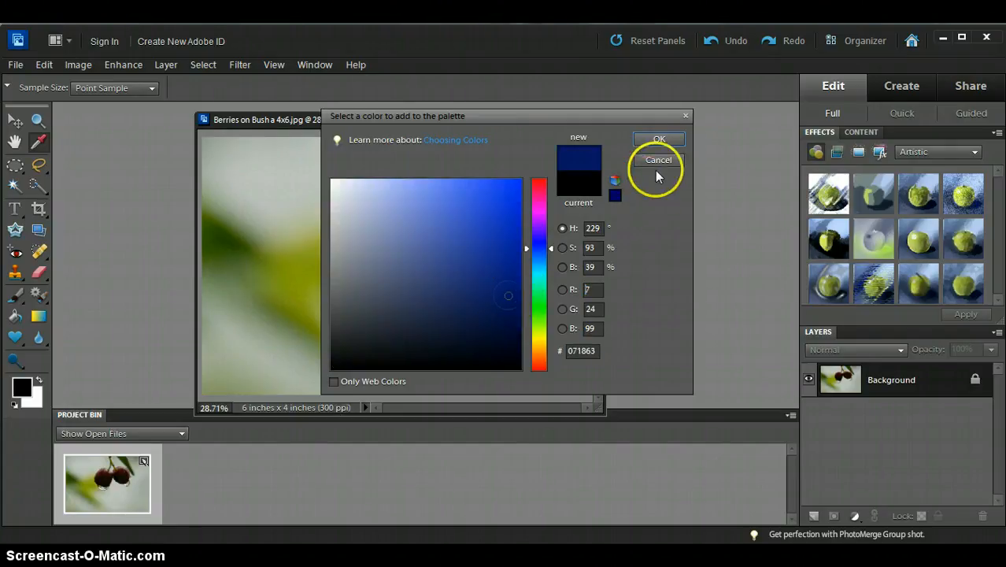
click(640, 142)
click(571, 305)
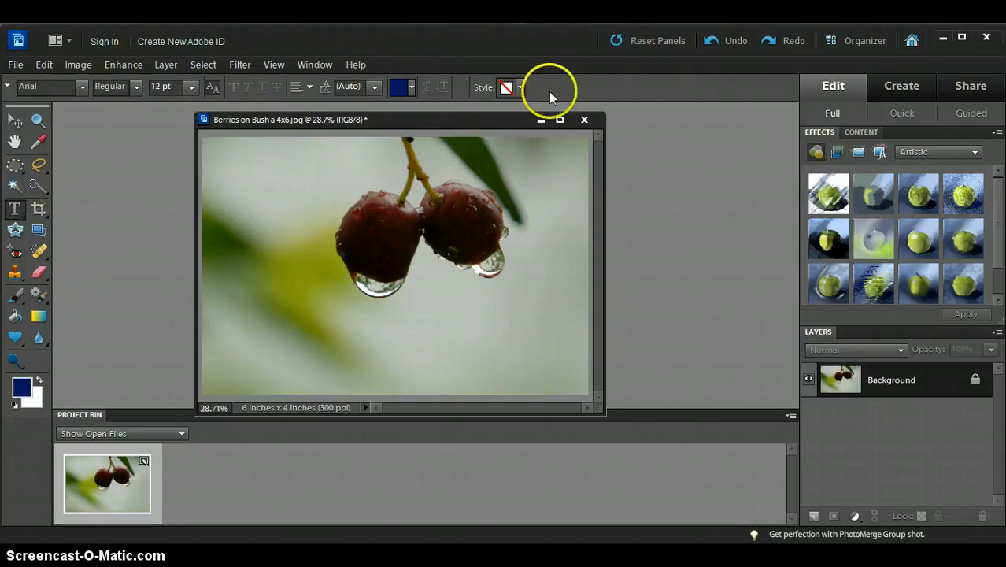
Add the text "Berries" in the upper-left area of the photo and shift it slightly down and to the right
click(241, 174)
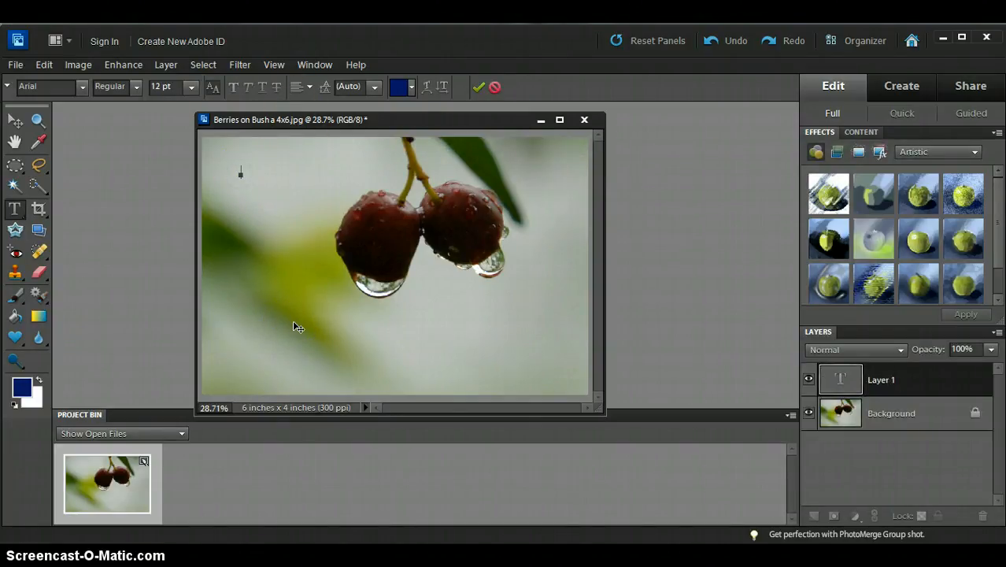
text(Berries)
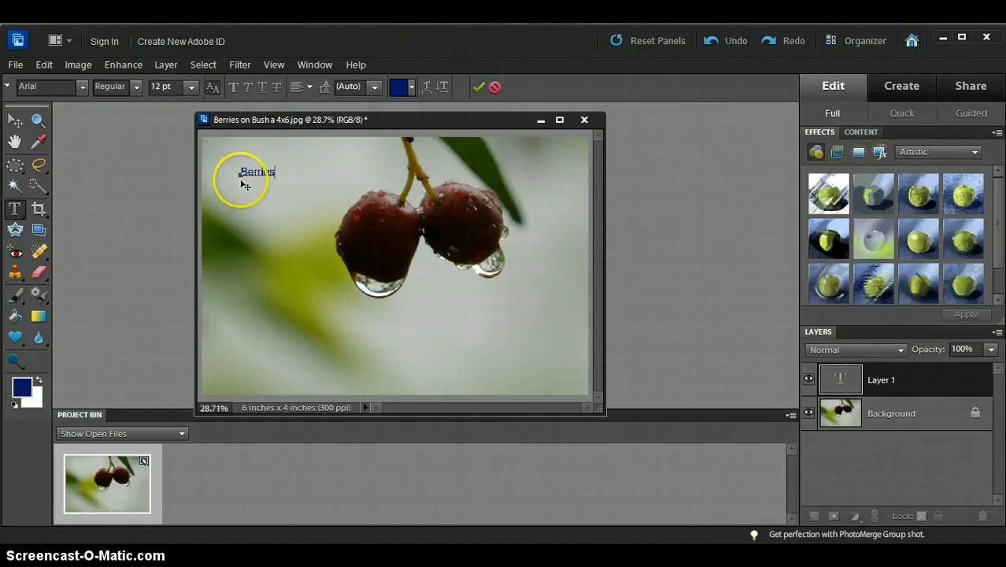
drag(240, 172, 279, 174)
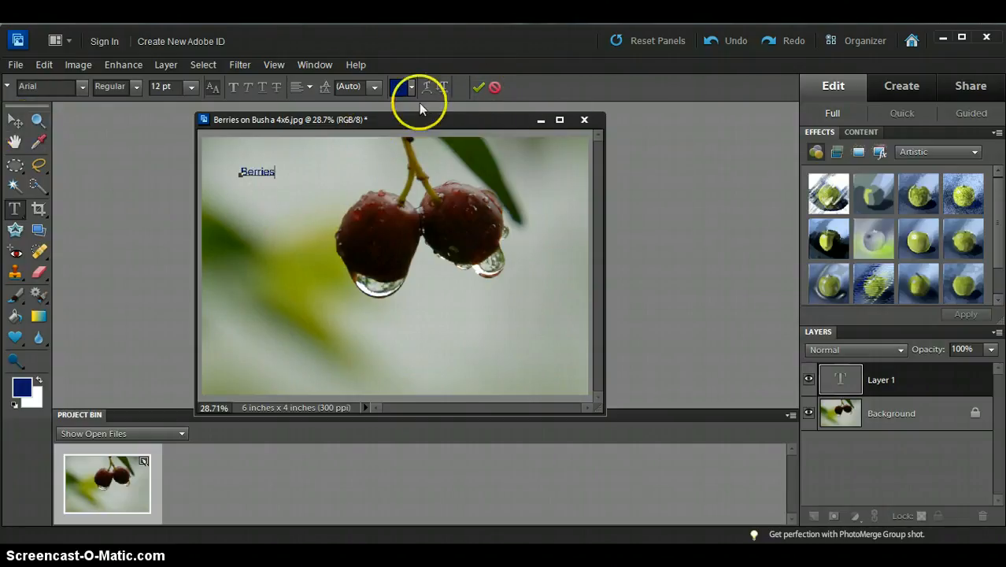
click(478, 90)
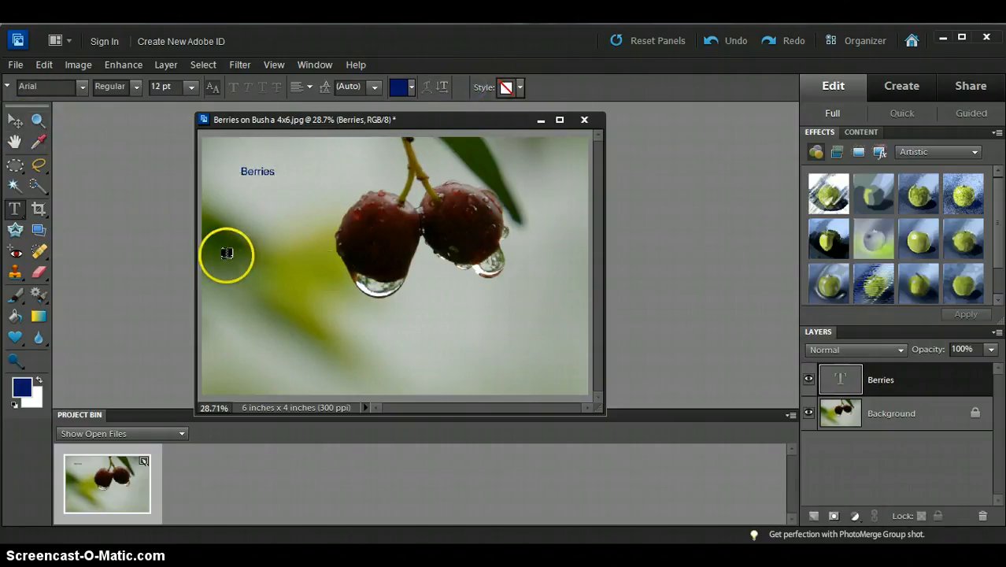
click(15, 119)
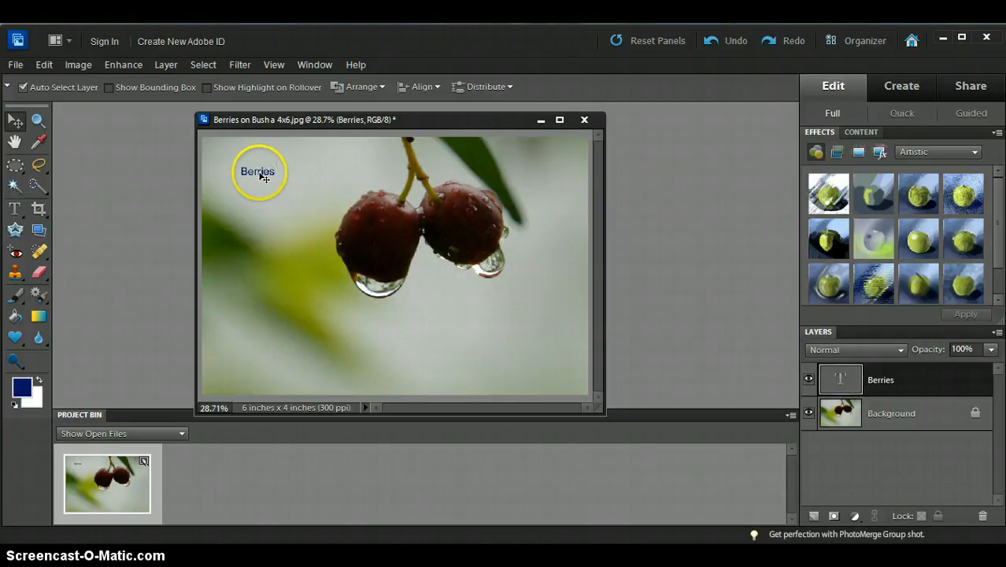
mouse_move(256, 171)
mouse_down()
mouse_move(272, 186)
mouse_move(269, 164)
mouse_move(263, 178)
mouse_up()
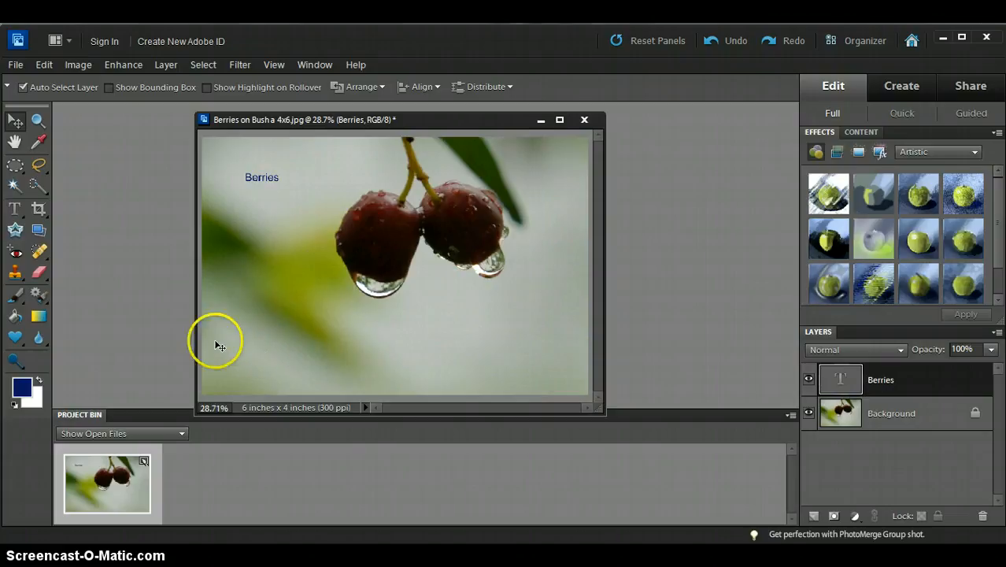
Change the "Berries" text to the Monotype Corsiva font and center its alignment
click(14, 209)
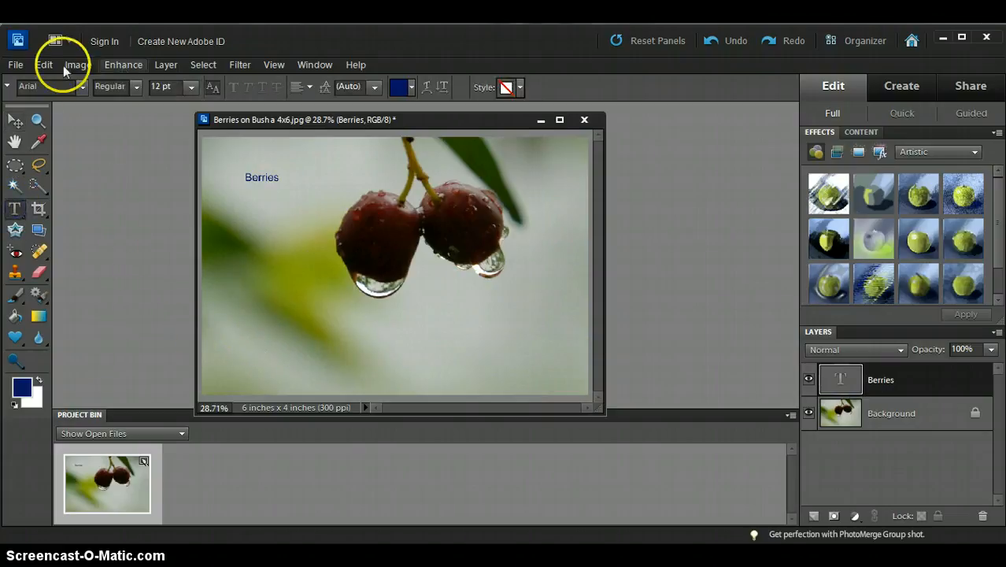
click(82, 88)
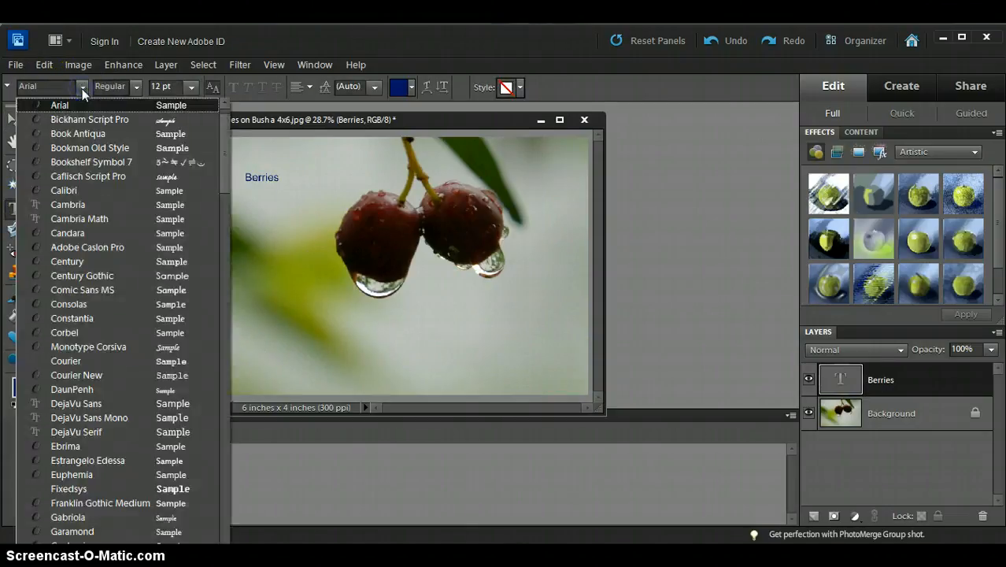
click(96, 347)
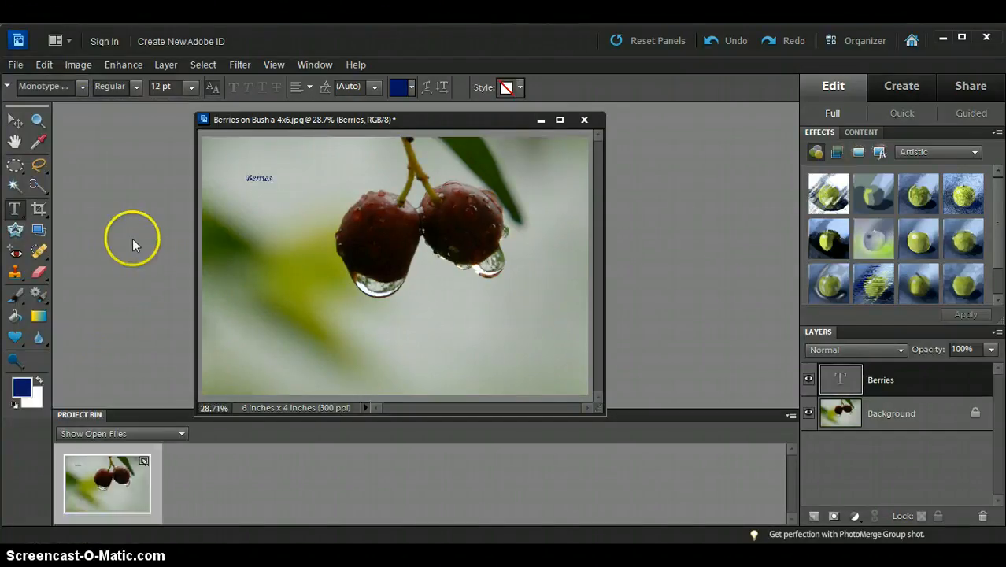
click(309, 88)
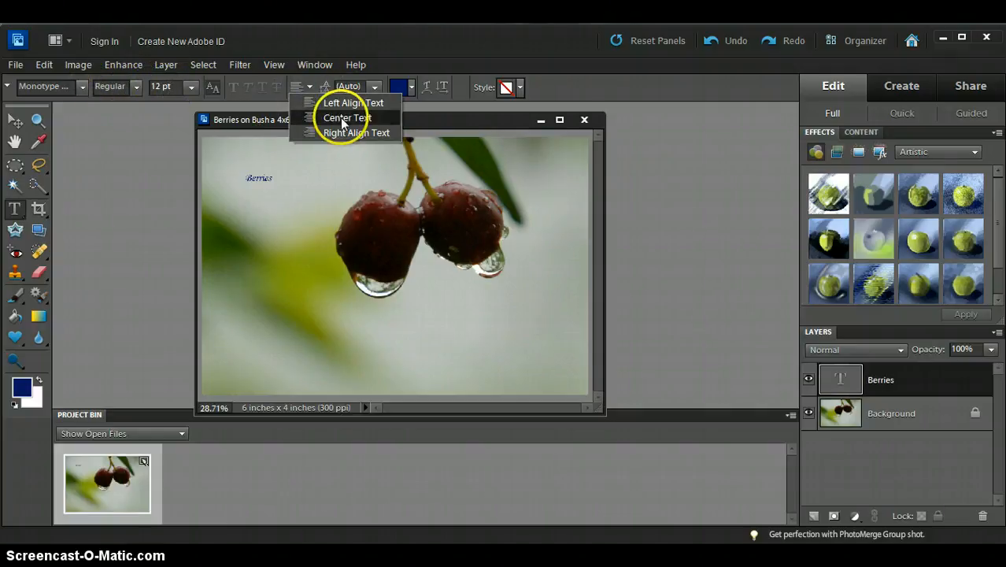
click(341, 118)
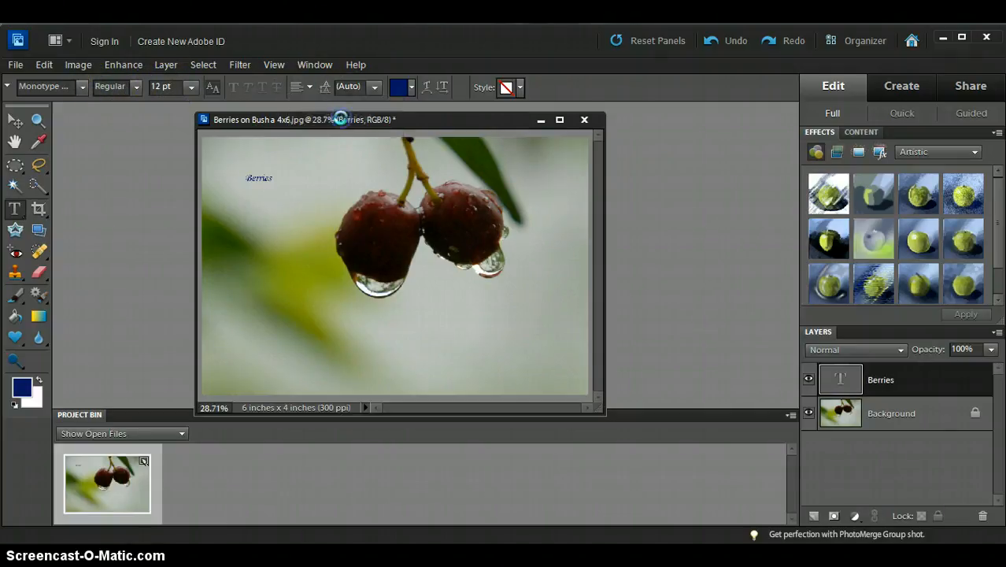
Add a second text layer reading "Red Berries" over the stem above the two berries
click(411, 158)
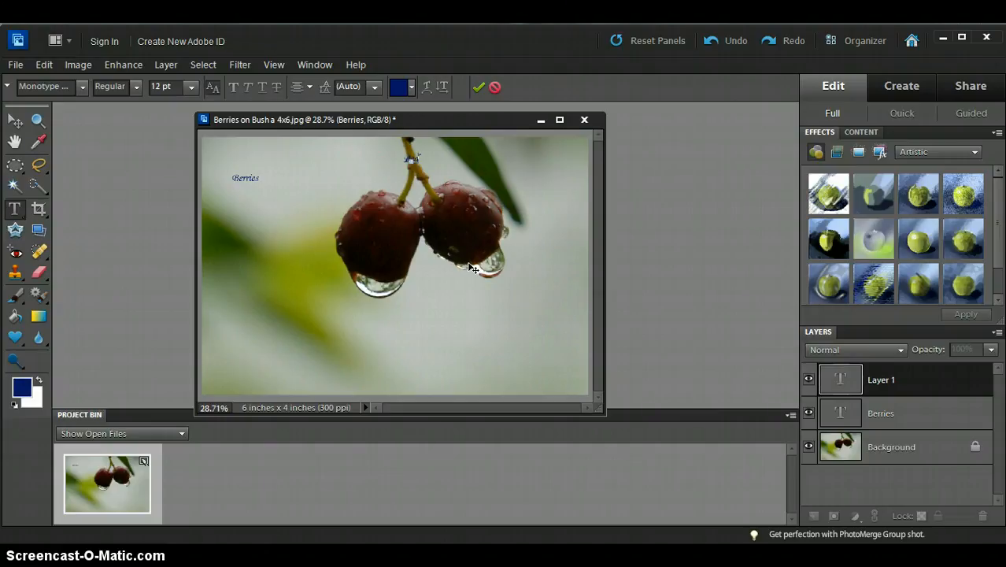
text(Red Berries)
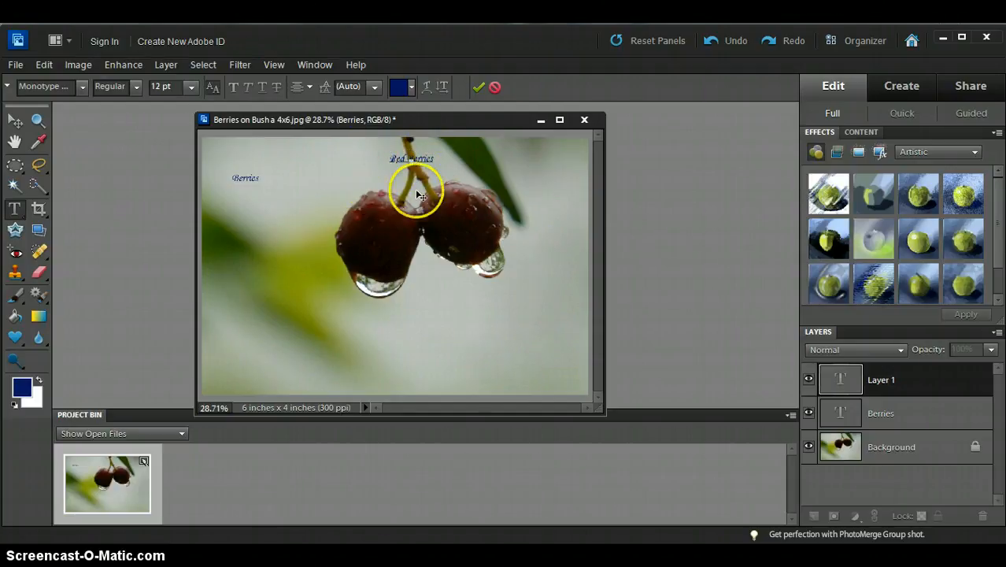
click(476, 89)
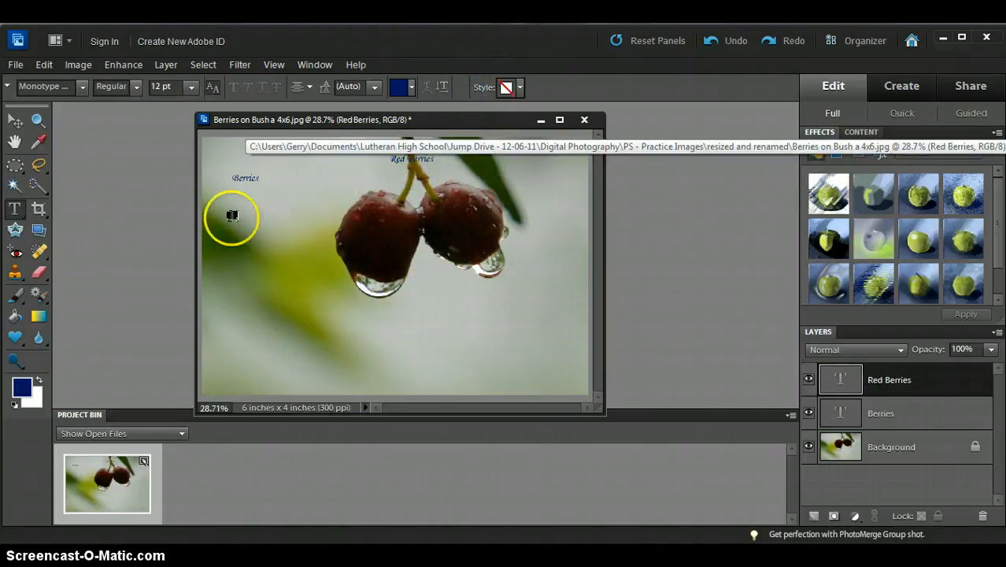
Enlarge the "Red Berries" text to 24 pt and move it to the empty area below the right berry
click(433, 159)
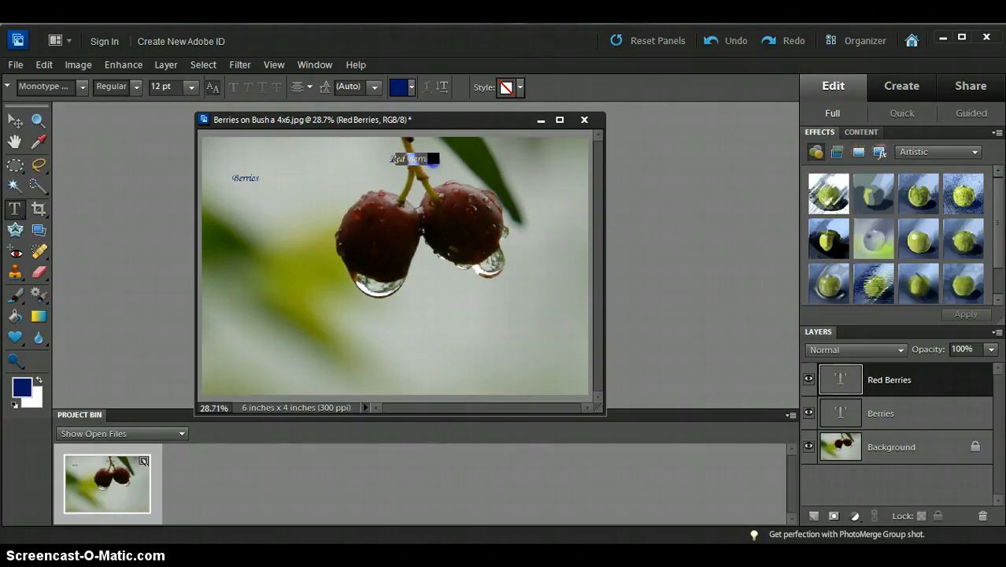
click(191, 87)
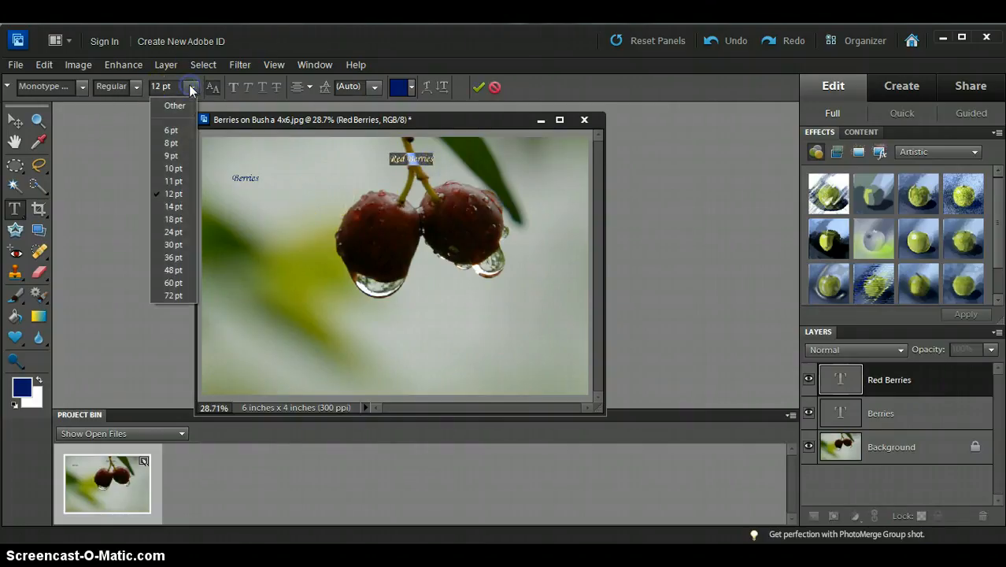
click(181, 233)
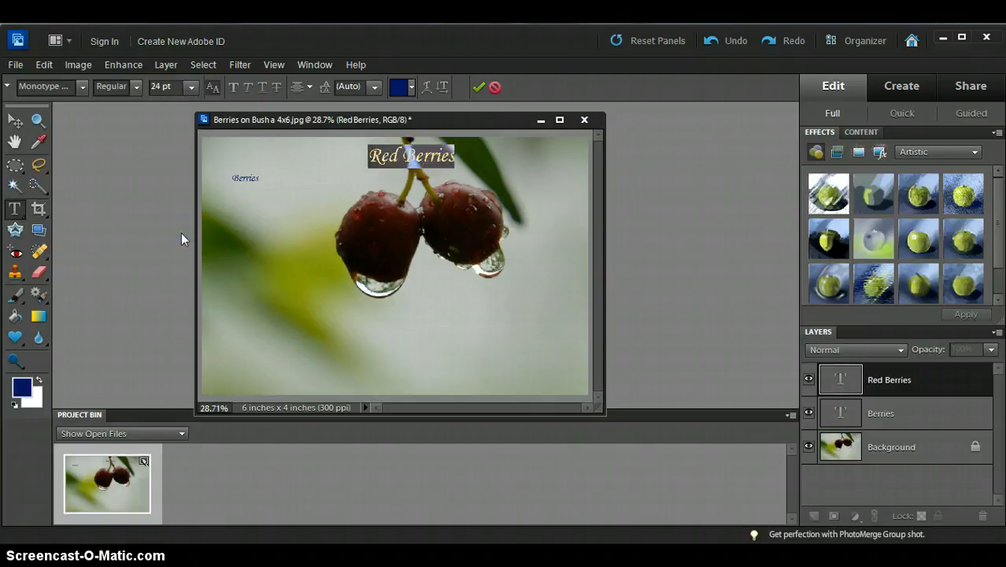
click(478, 87)
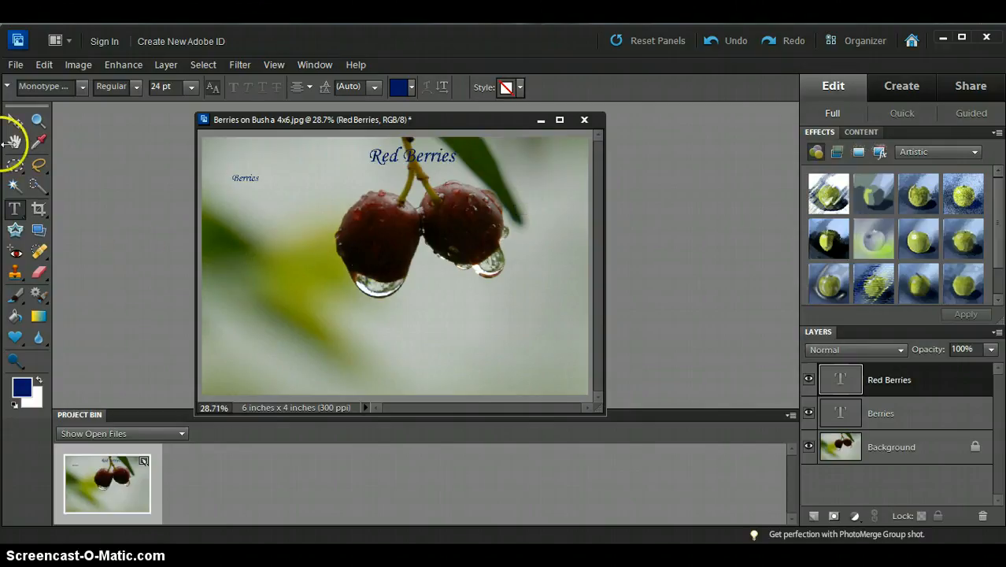
click(14, 122)
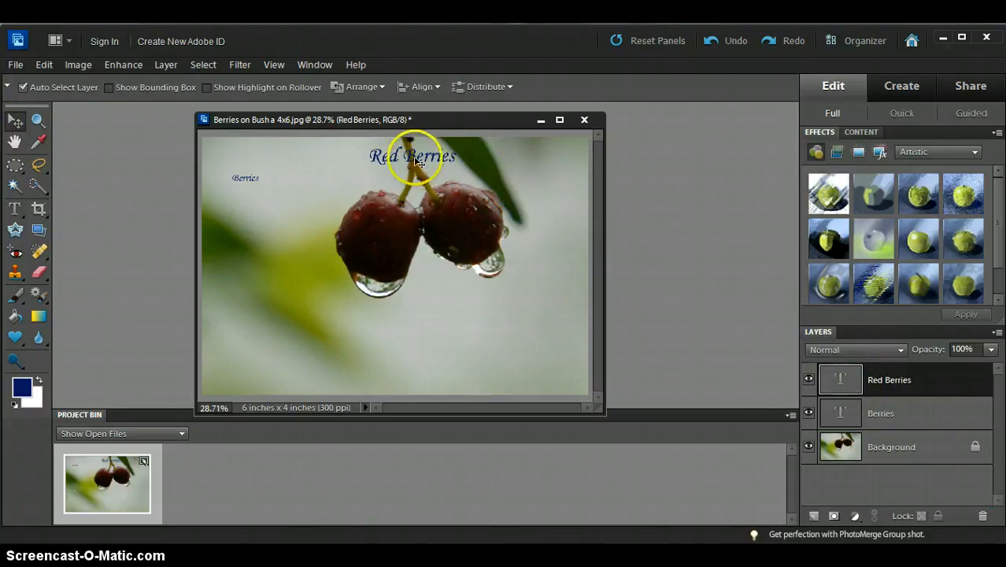
drag(413, 158, 525, 306)
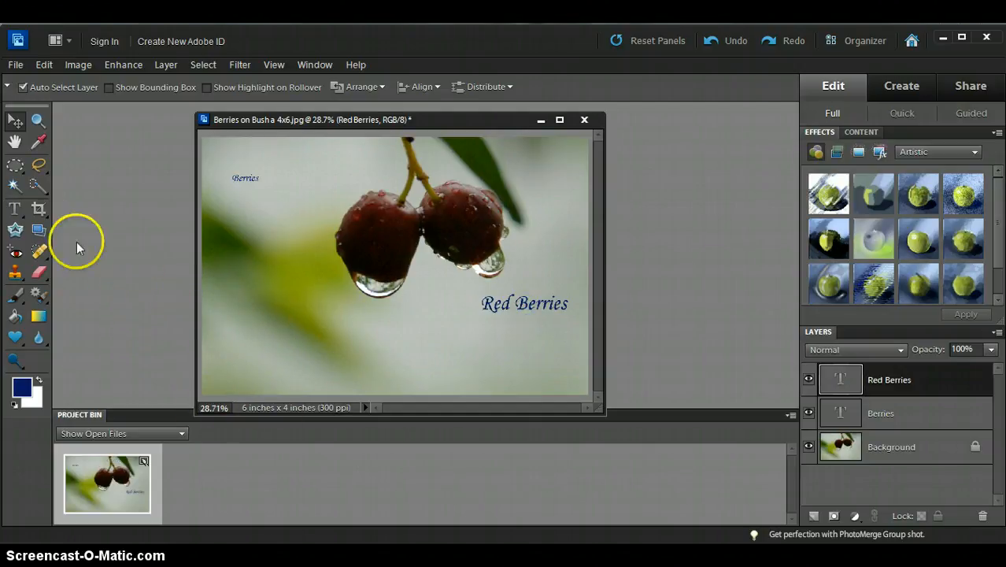
Create a paragraph text box in the lower-left area of the photo with the Horizontal Type tool and left-align its text
click(14, 209)
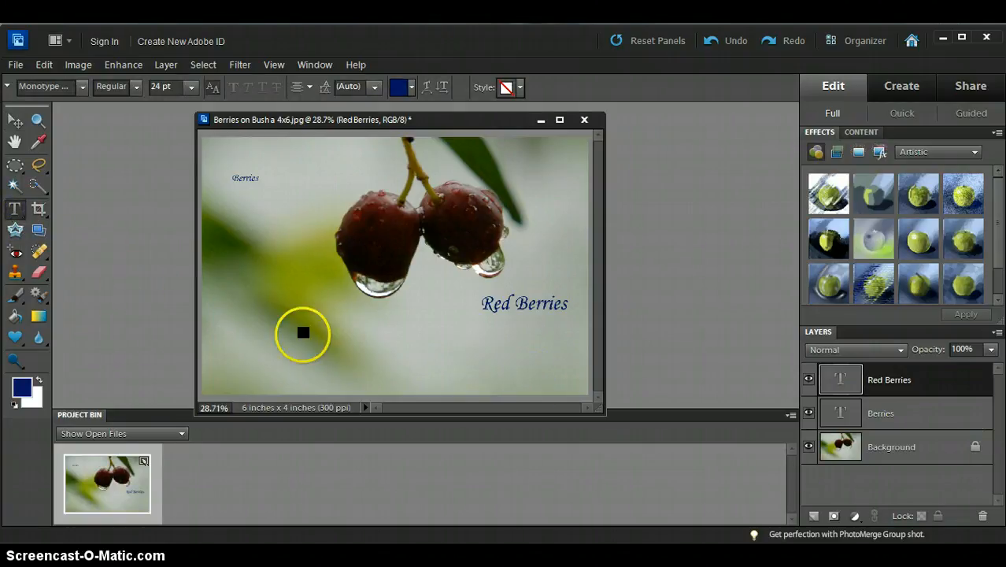
click(226, 297)
drag(226, 295, 353, 378)
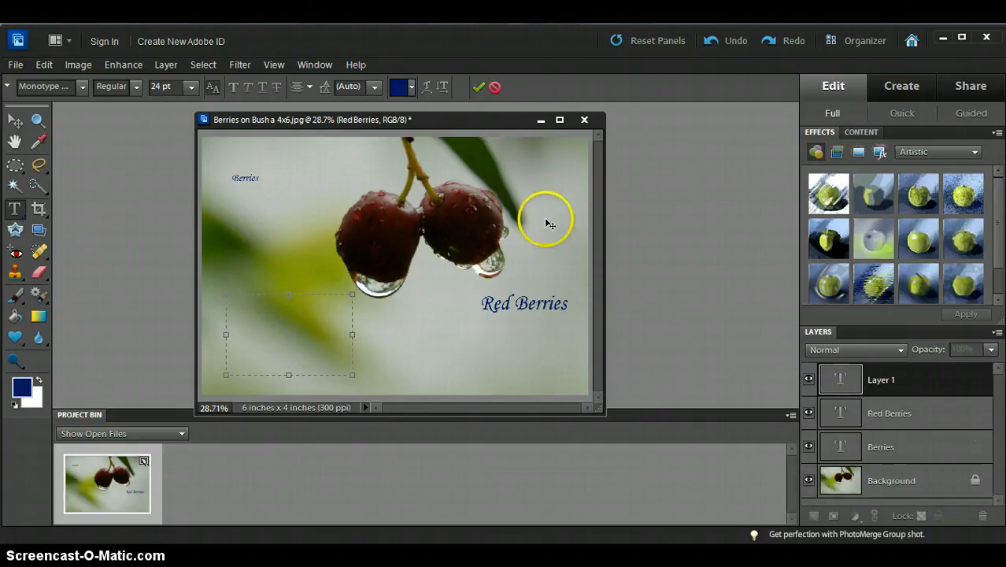
click(310, 88)
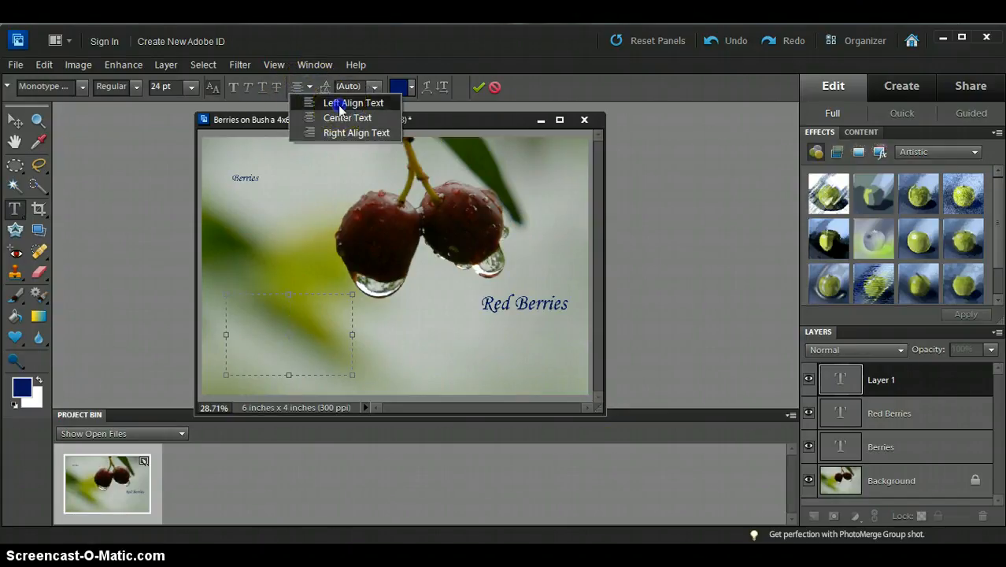
click(337, 105)
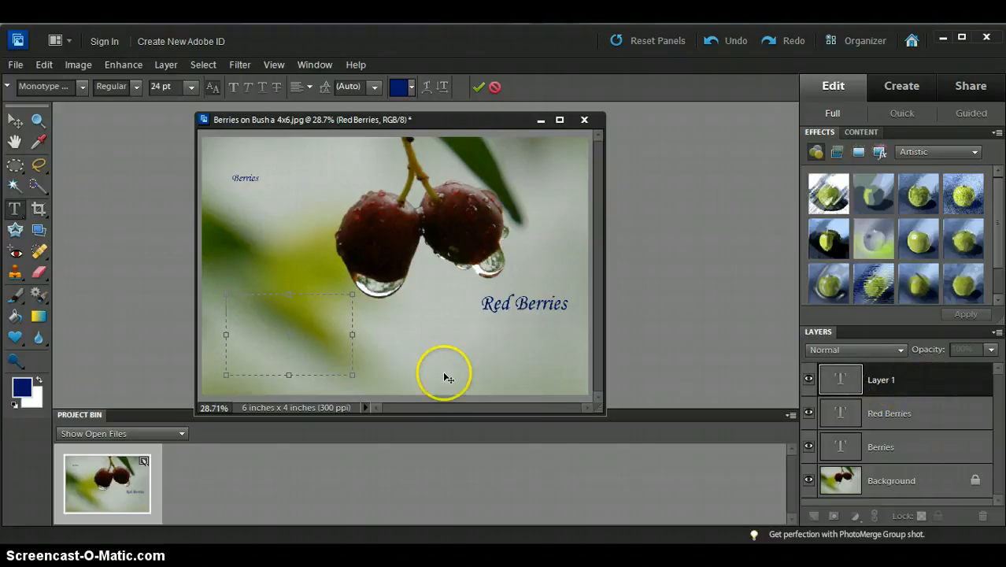
Enter "Now is the time for all good men to come to the aid of their" in the text box, enlarge the box, and commit the text
click(236, 310)
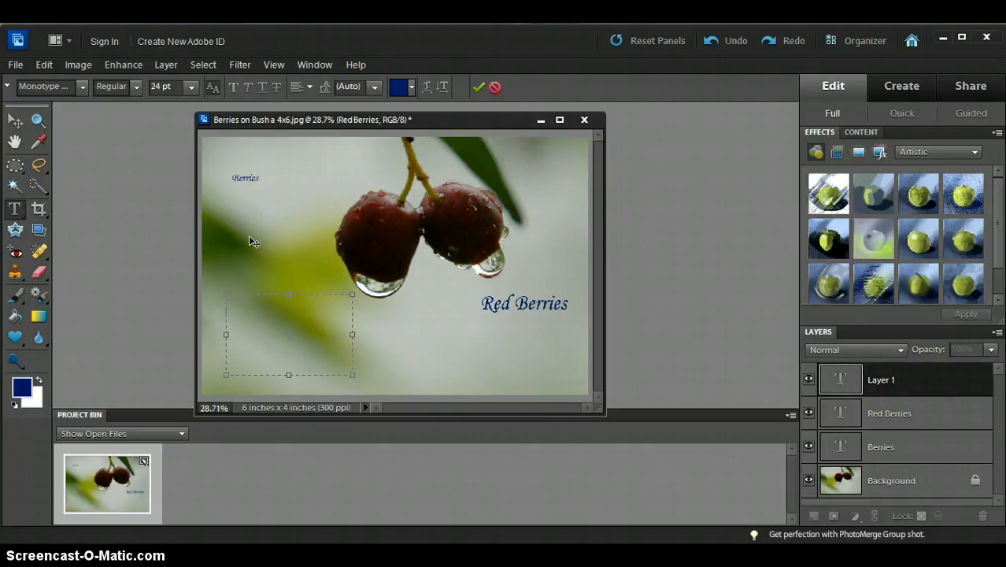
text(Now is the time for al)
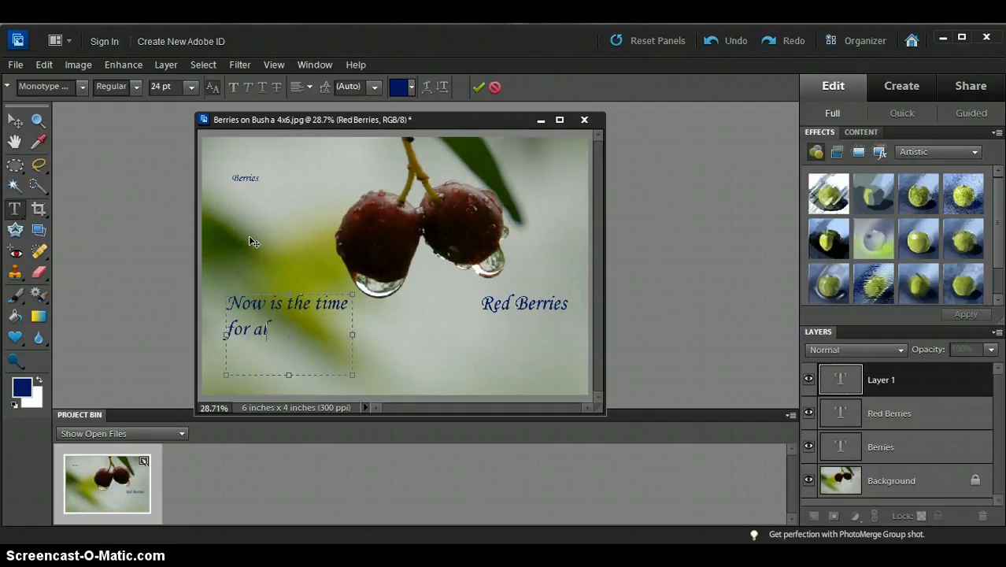
text(l good men)
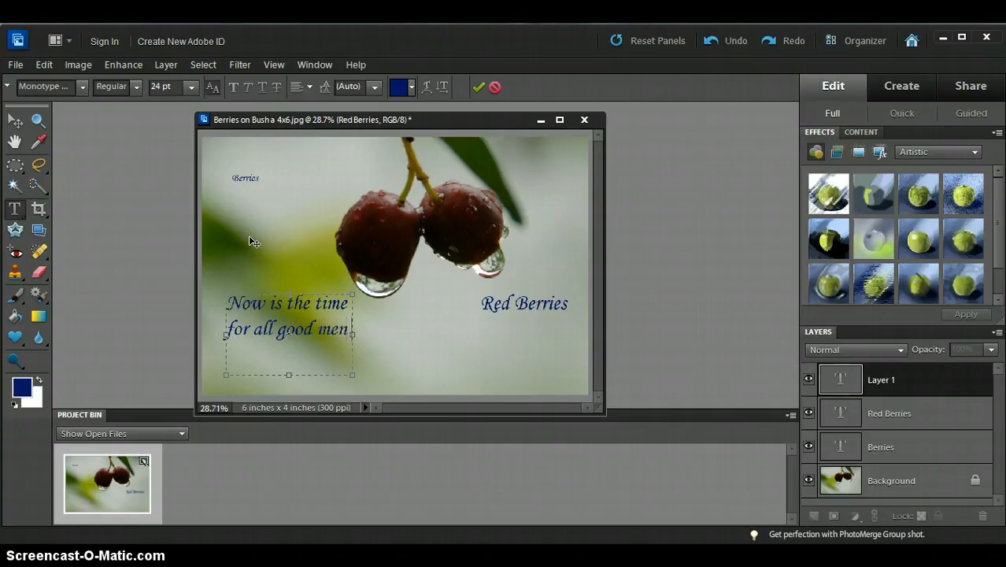
text( to come)
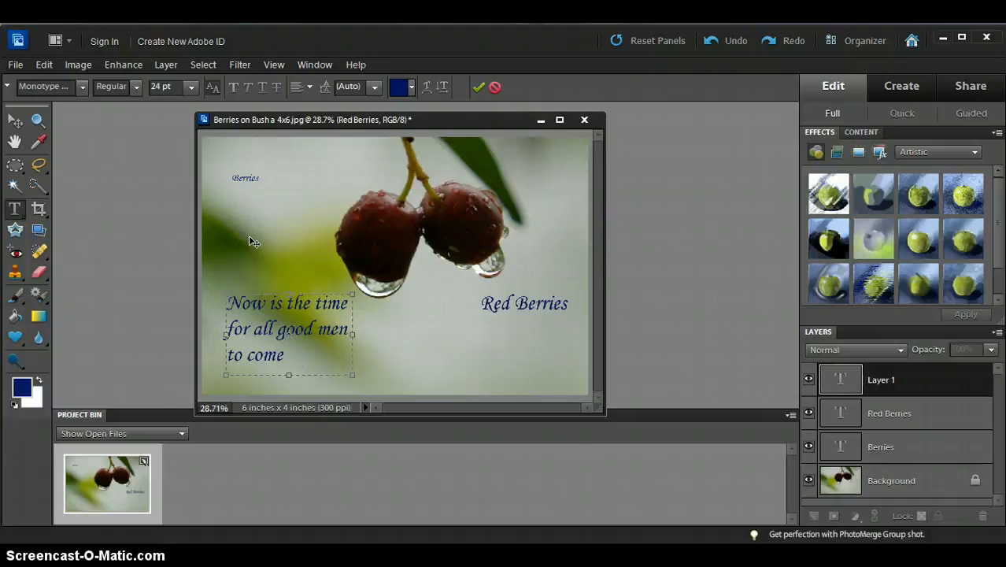
text( to the)
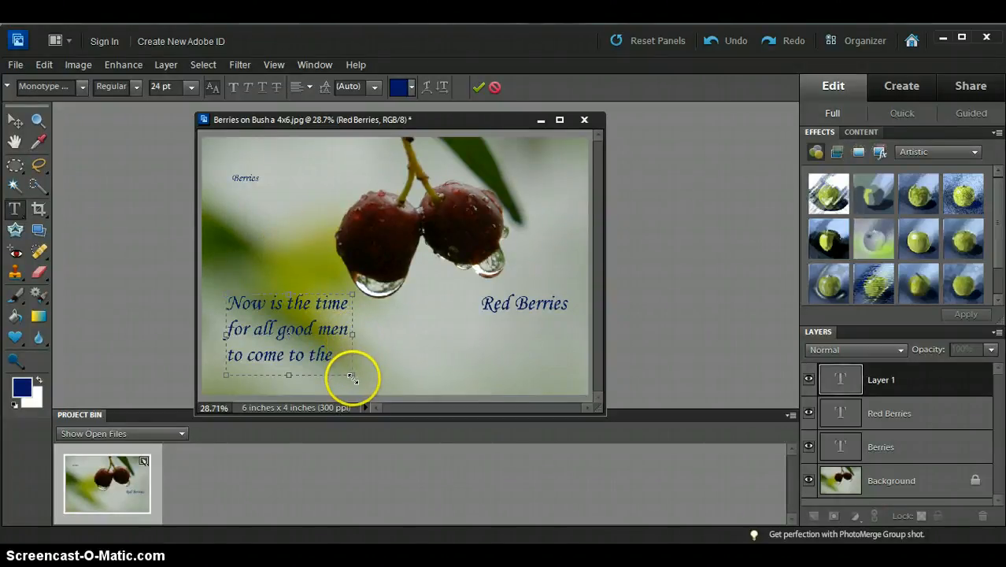
drag(352, 374, 354, 376)
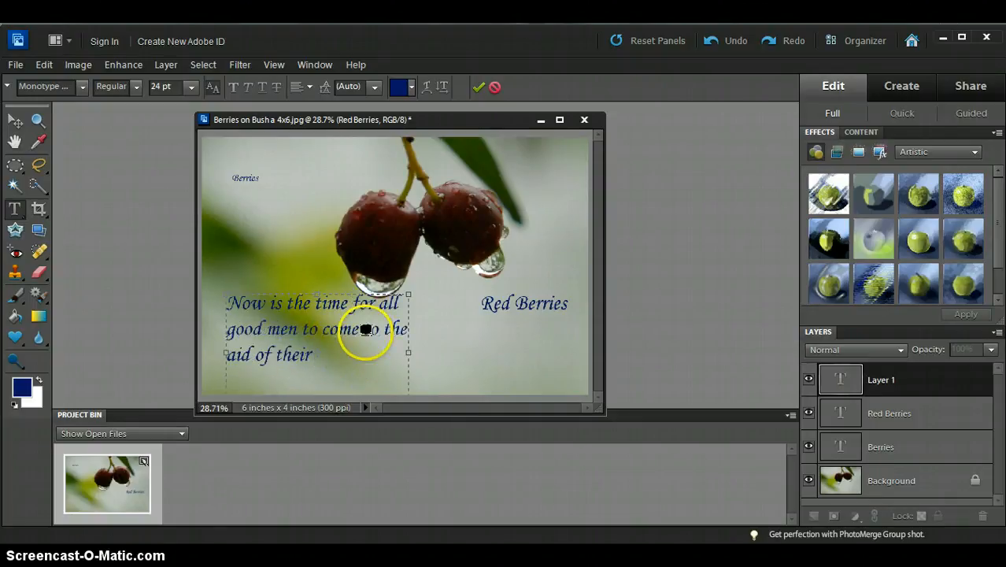
click(478, 87)
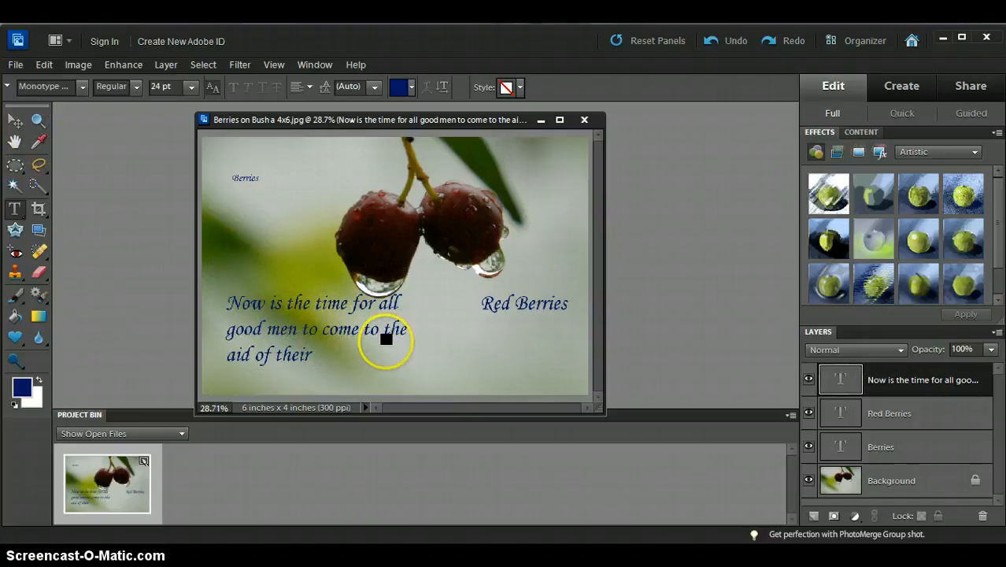
Move the paragraph text slightly down, clear of the water drop under the left berry
click(15, 121)
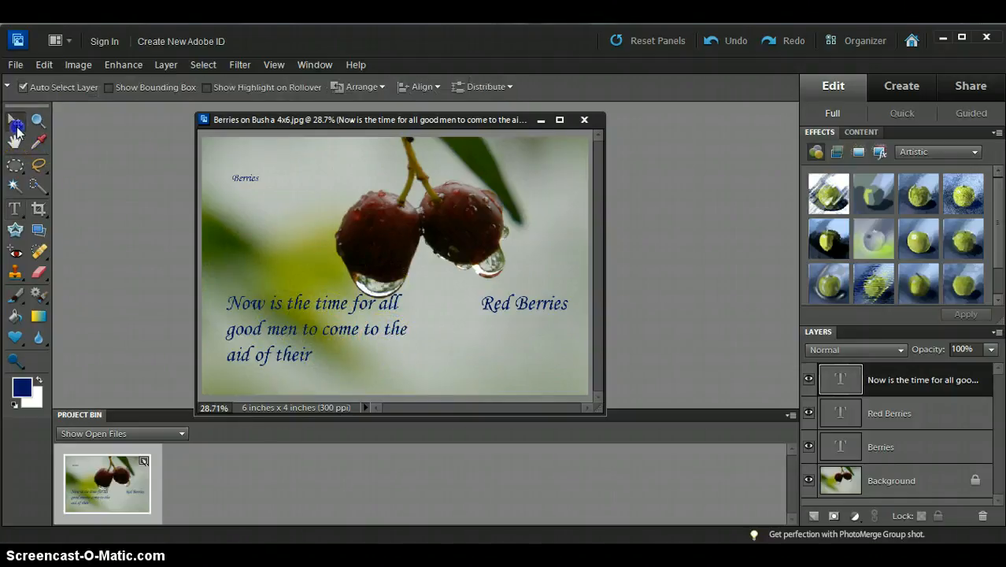
mouse_move(334, 331)
mouse_down()
mouse_move(320, 348)
mouse_move(340, 349)
mouse_up()
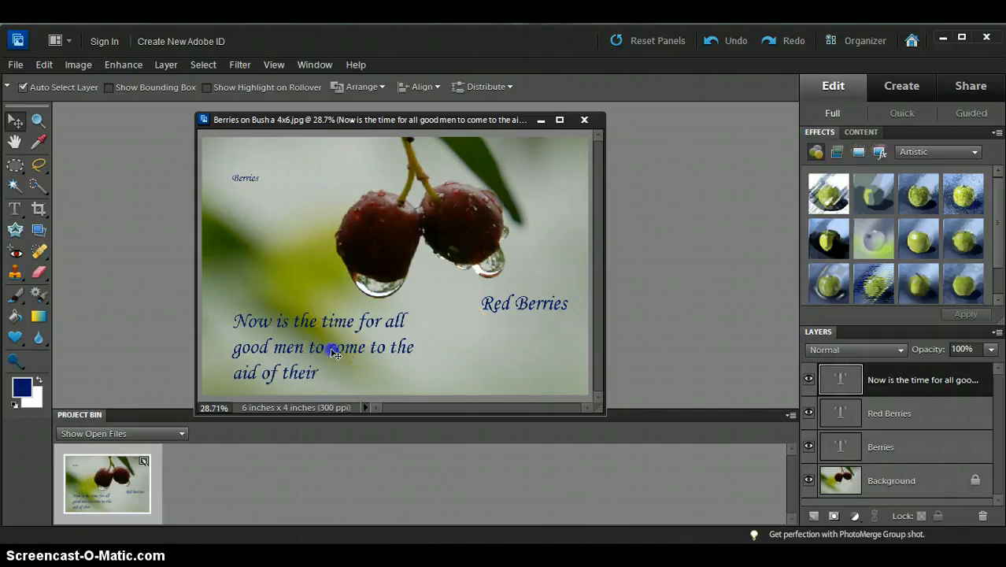
drag(331, 352, 325, 348)
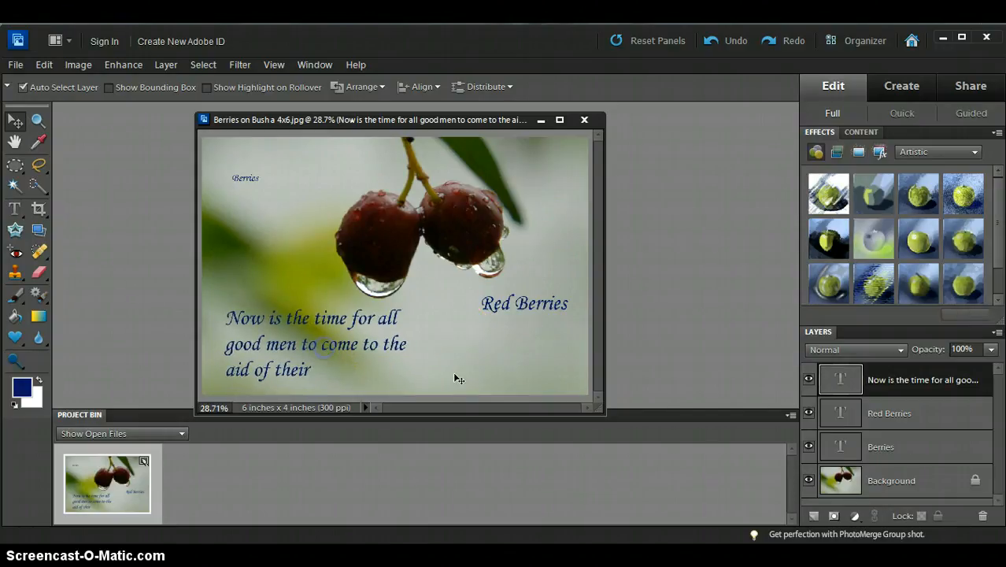